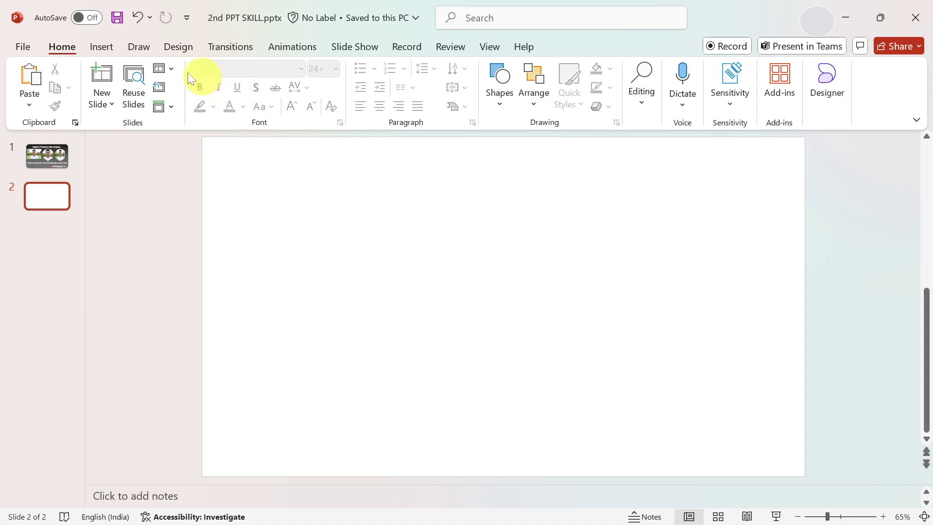
- Draw a large dark teal oval circle on the blank second slide
left_click(103, 45)
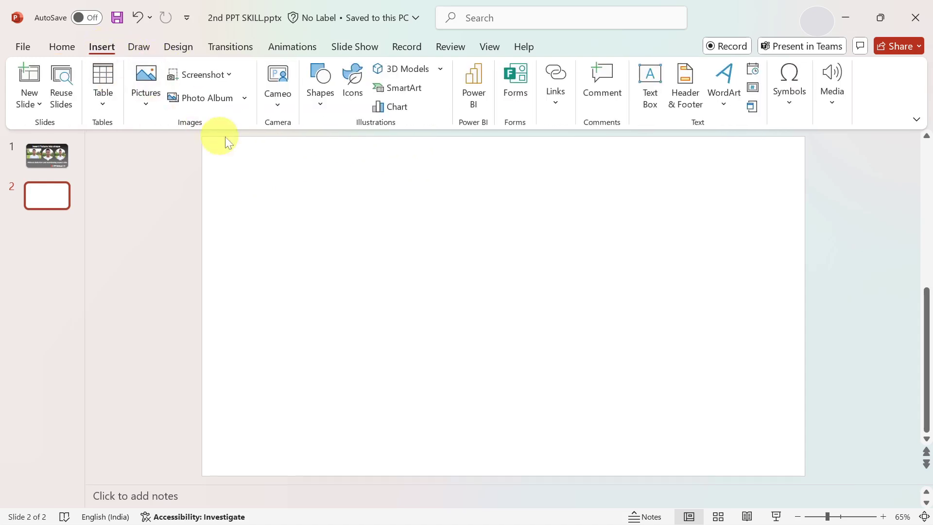
left_click(319, 107)
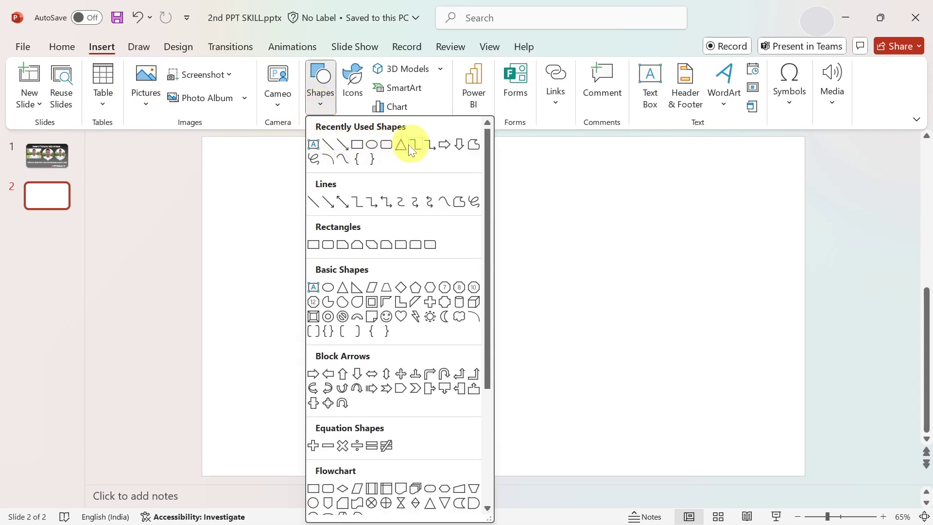
left_click(371, 145)
left_click_drag(300, 198, 442, 357)
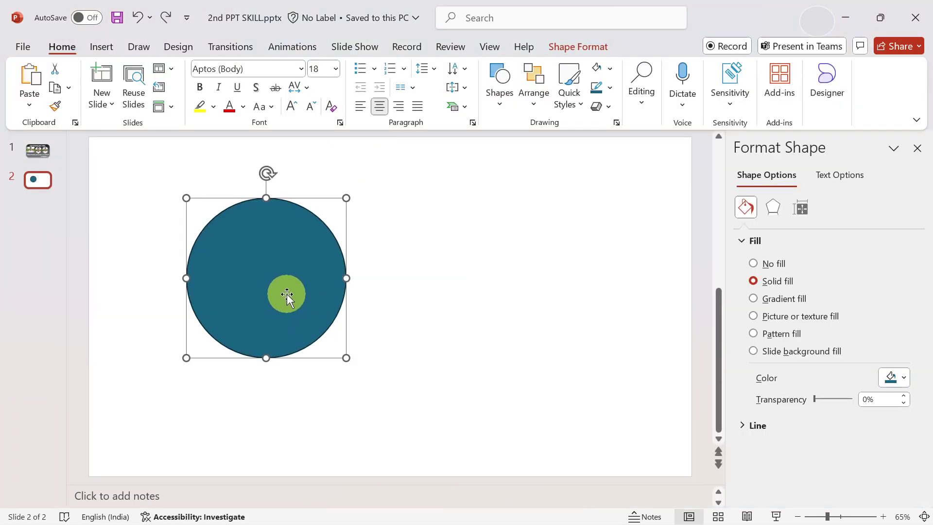
- Set the circle's fill to a stock image, choosing the photo of a smiling man in white
right_click(286, 294)
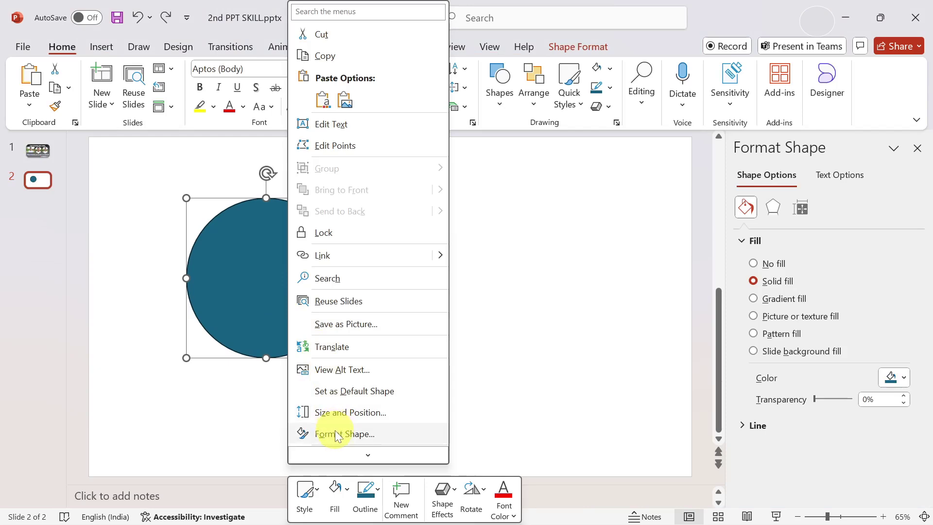
left_click(335, 434)
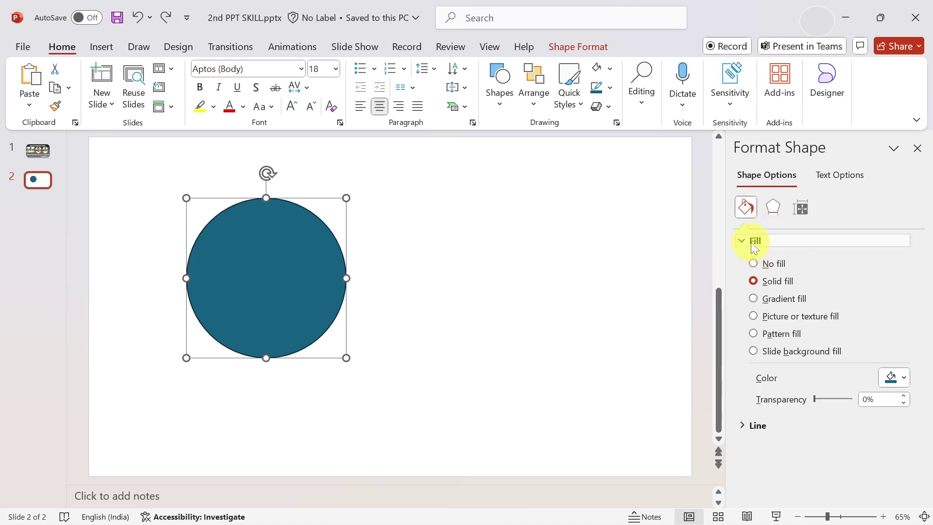
left_click(753, 316)
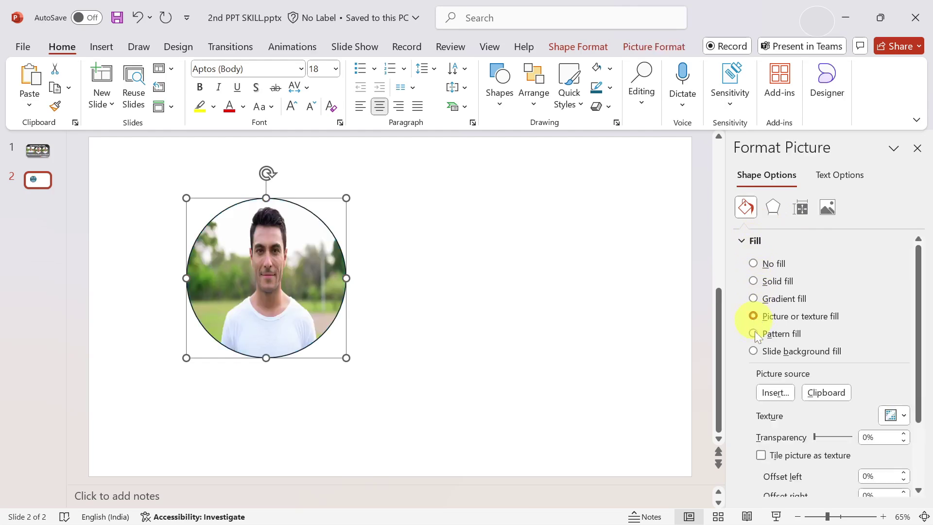
left_click(766, 392)
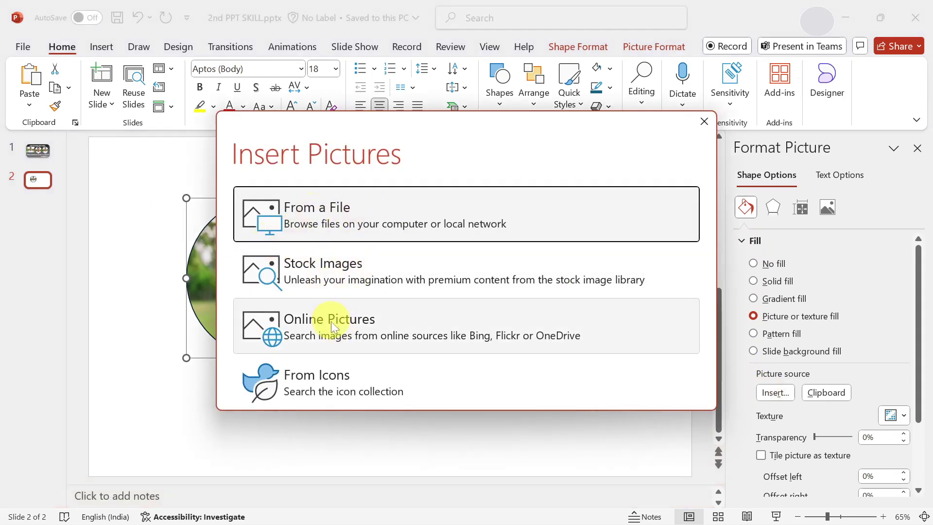
left_click(325, 276)
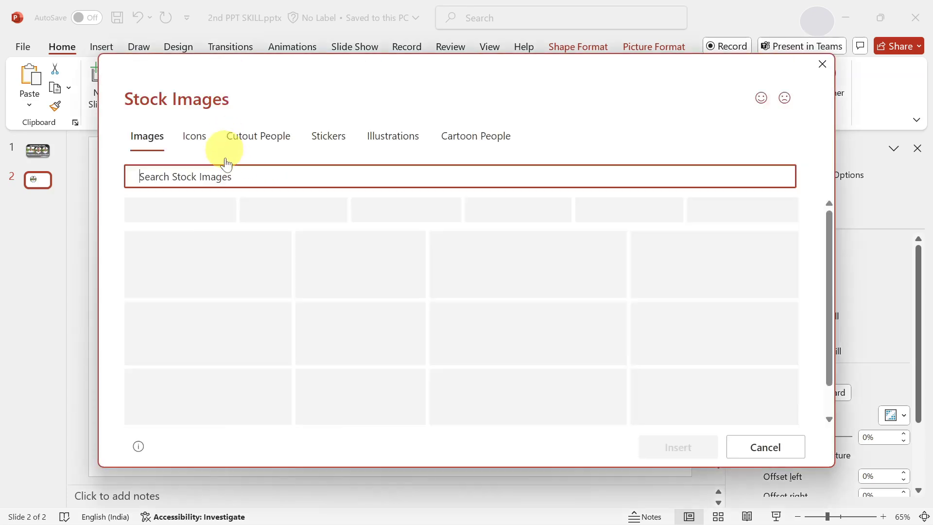
type("MAN")
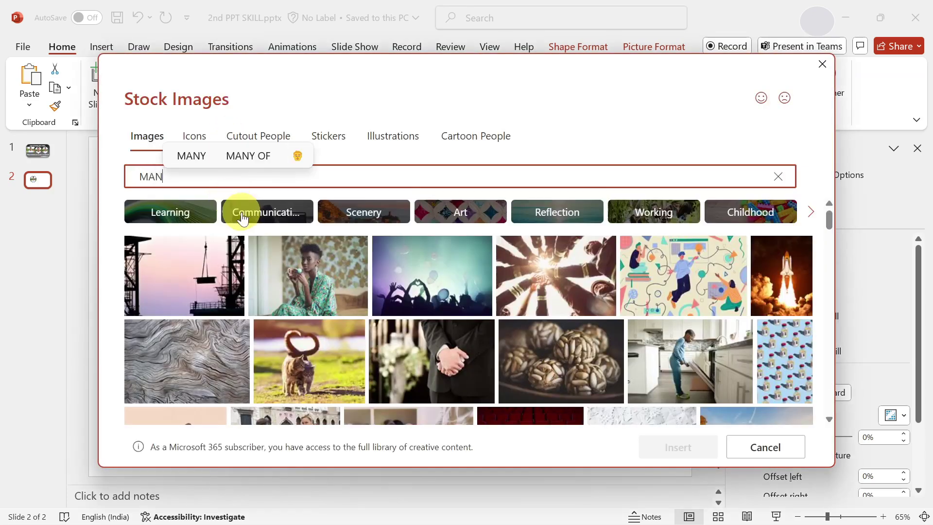
scroll(250, 317, "down", 2)
scroll(217, 362, "down", 2)
left_click(222, 246)
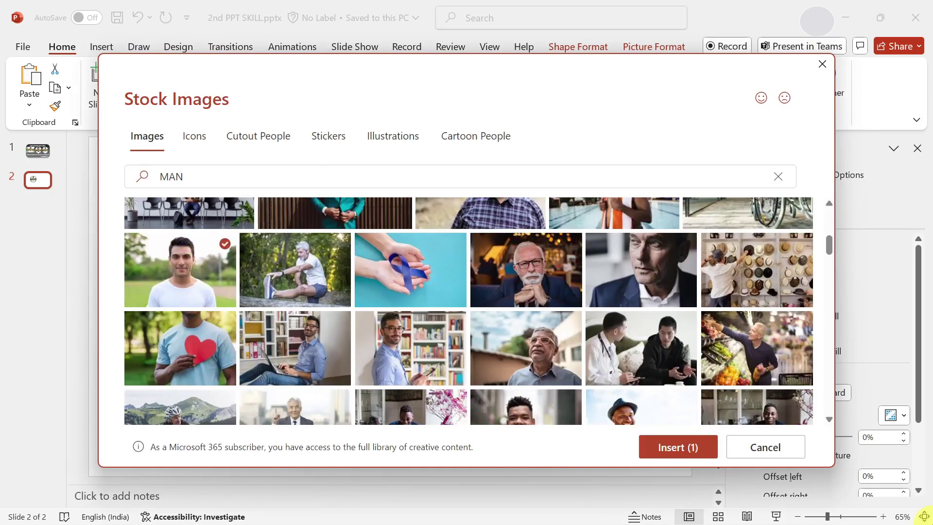
- Insert the photo into the circle and paste a rectangular copy beside it from clipboard history
left_click(672, 449)
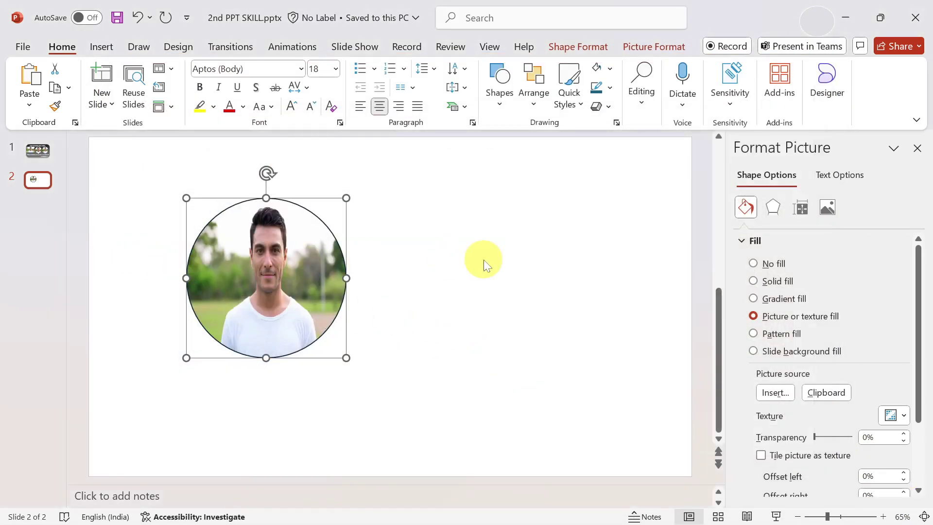
key("super+v")
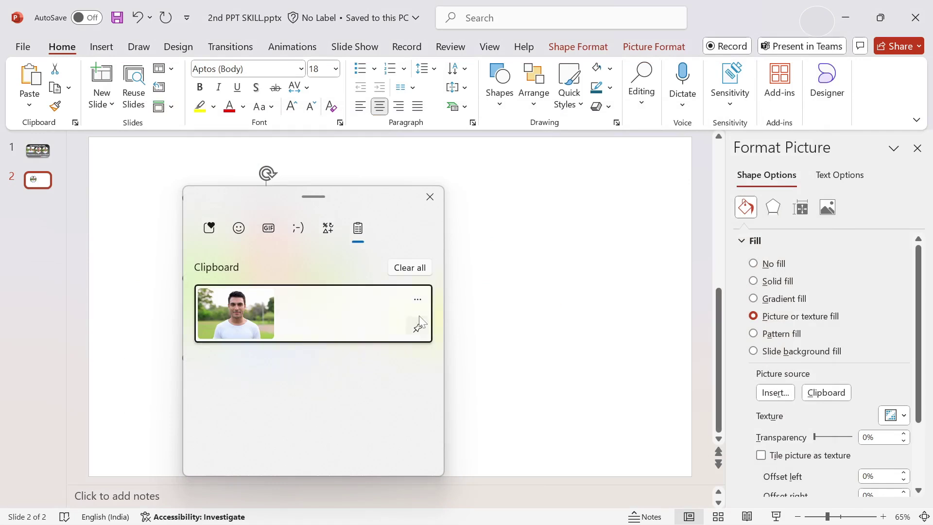
left_click(274, 335)
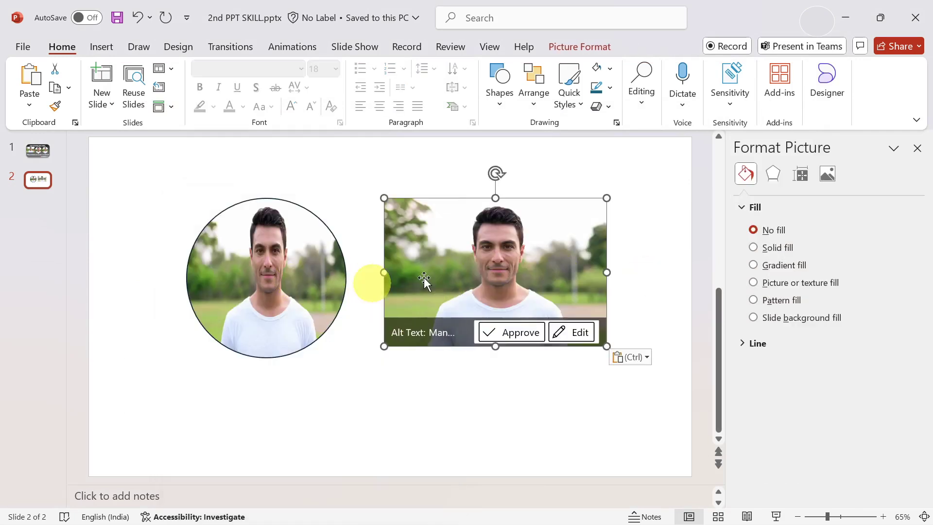
left_click(298, 382)
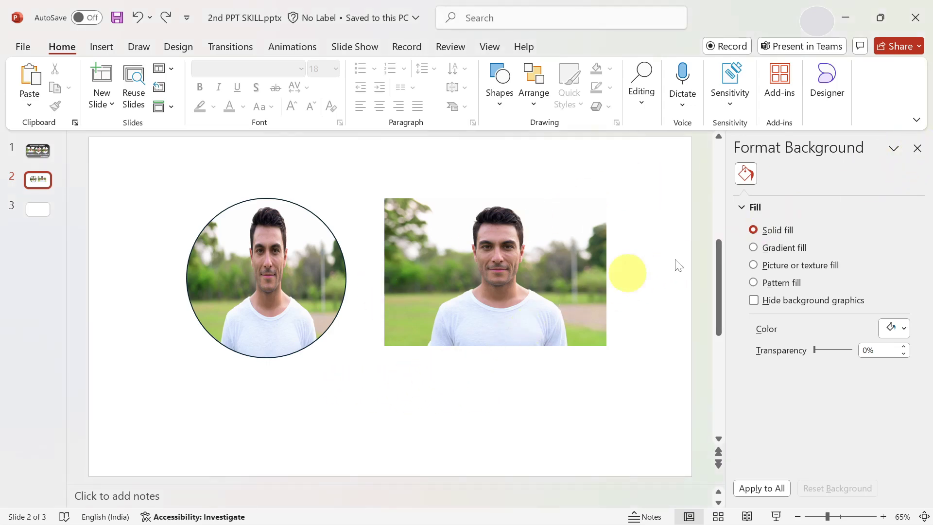
- Close the formatting pane and move to the blank third slide
left_click(917, 148)
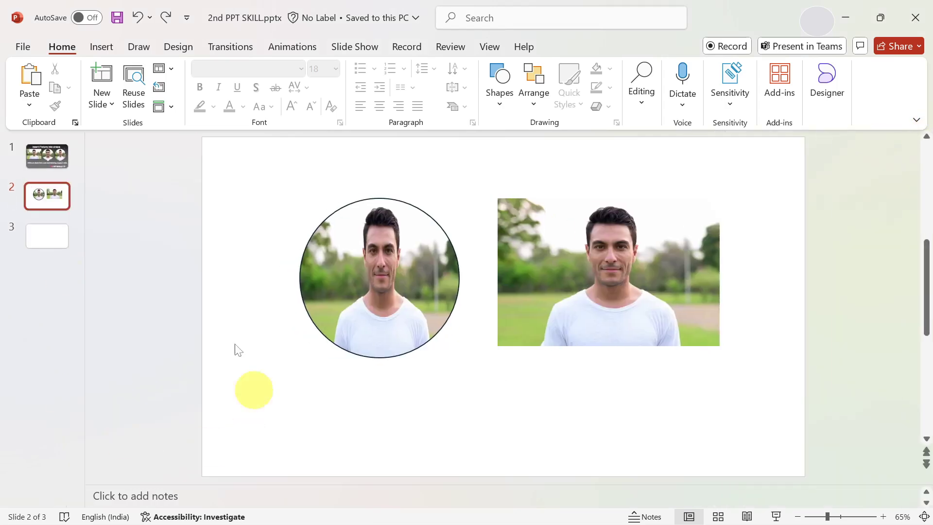
left_click(49, 235)
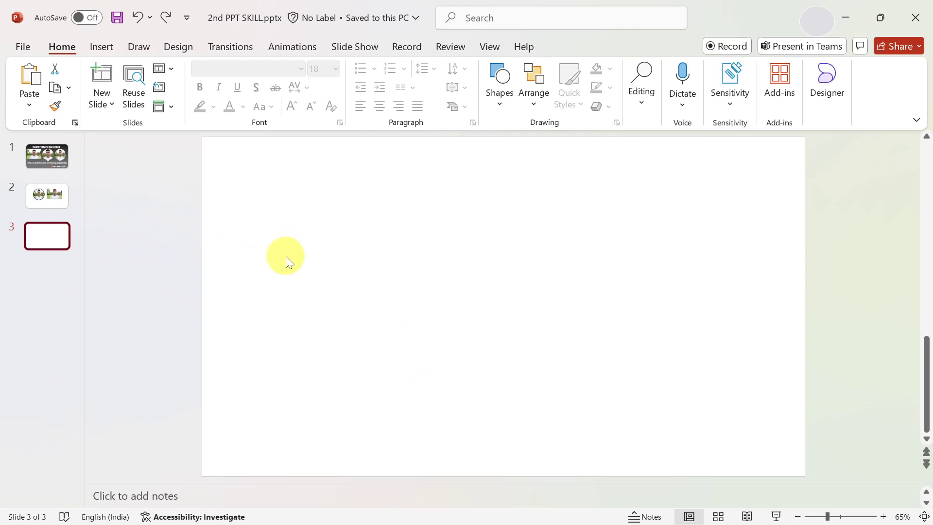
- Paste the circle and man photo onto slide 3 and send the photo behind the circle
key("super+v")
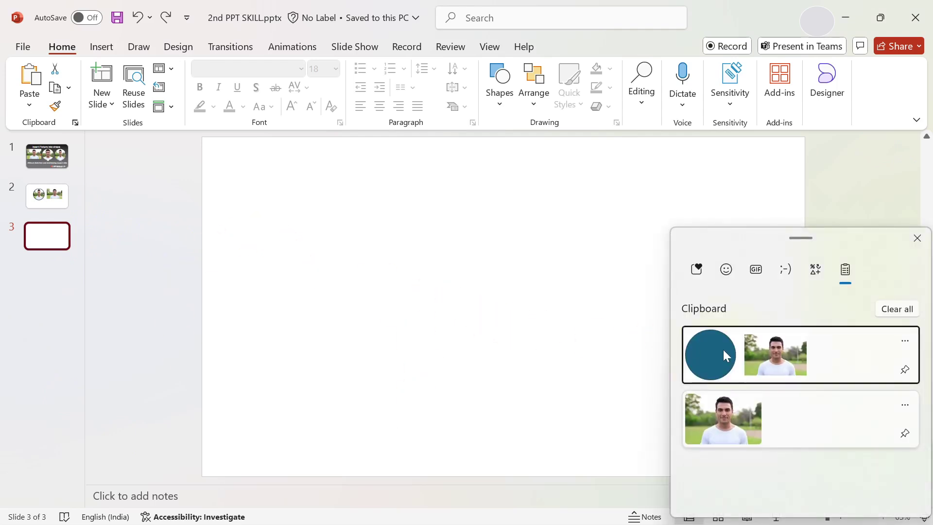
left_click(723, 349)
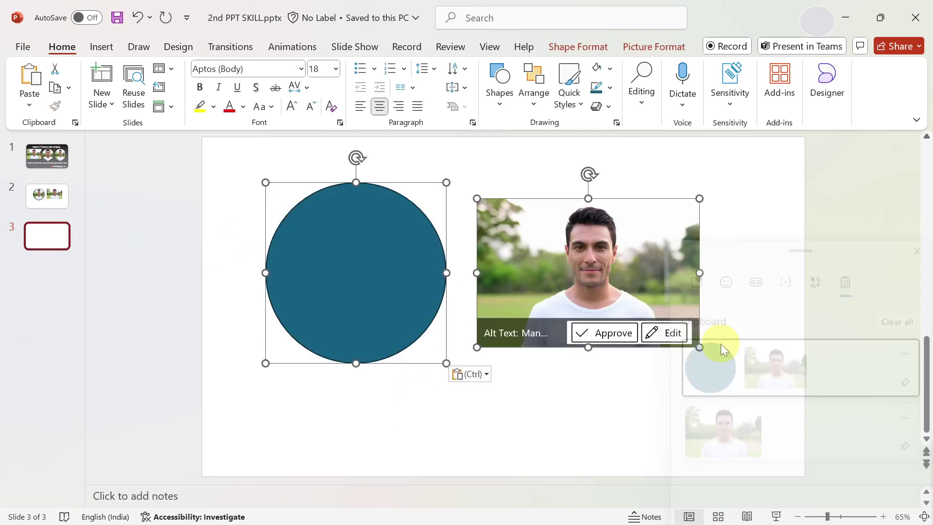
left_click(409, 398)
mouse_move(355, 284)
left_mouse_down()
mouse_move(372, 304)
mouse_move(366, 300)
left_mouse_up()
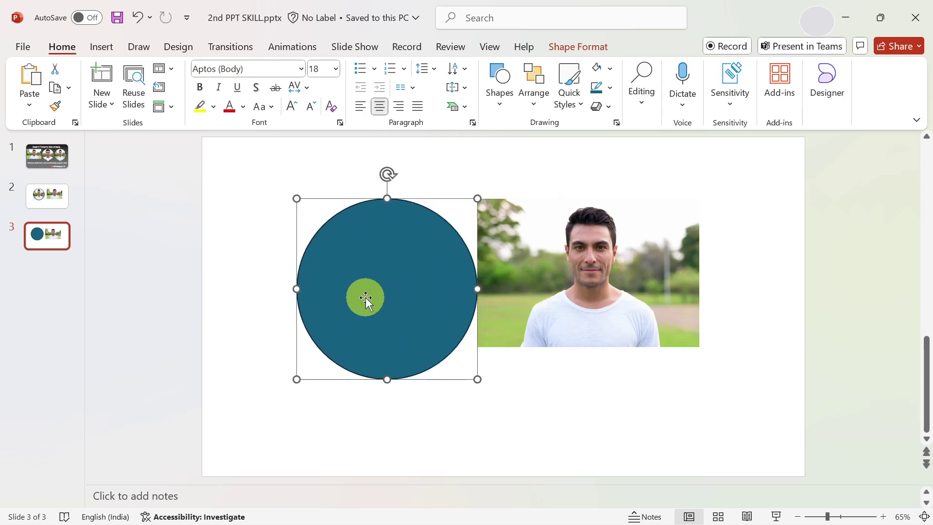
right_click(592, 266)
left_click(652, 334)
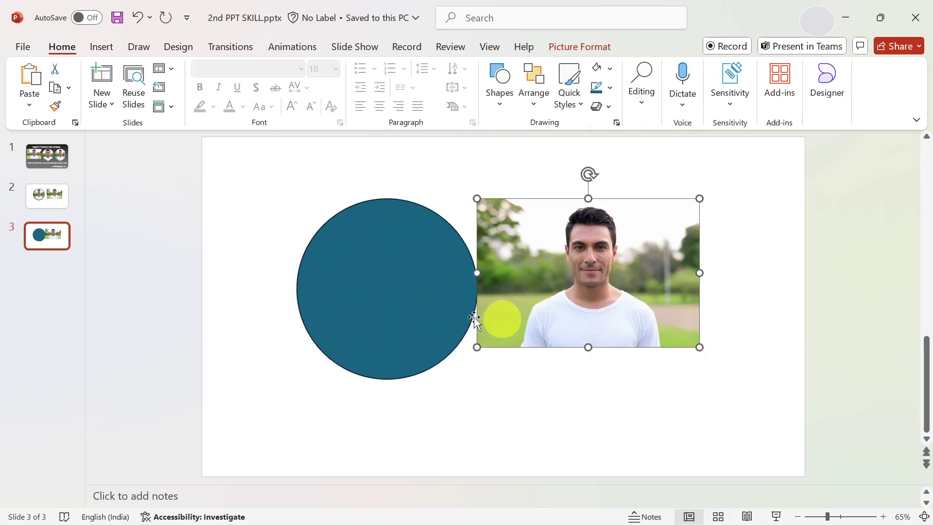
left_click_drag(473, 318, 689, 279)
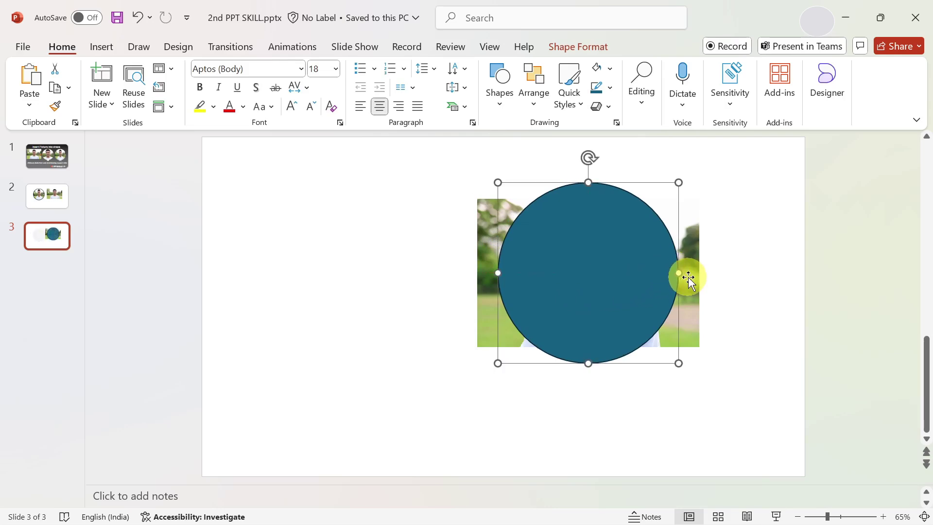
- Resize the photo and centre the circle over the man's face at the photo's height
left_click(689, 278)
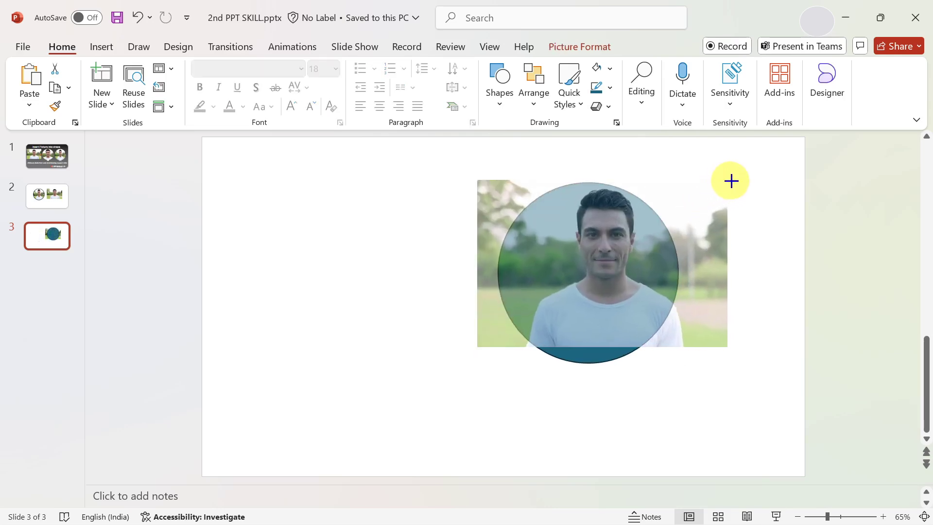
left_click_drag(625, 255, 647, 245)
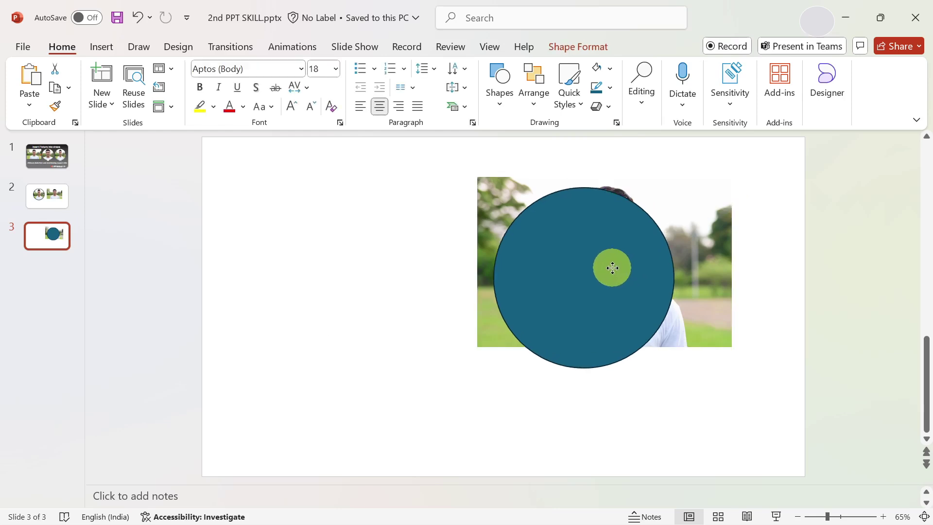
left_click(706, 204)
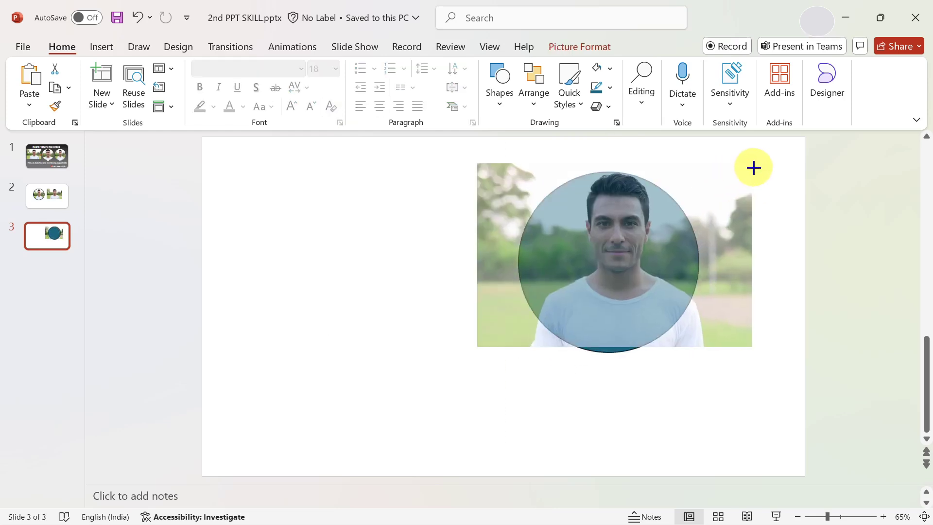
left_click_drag(754, 168, 694, 183)
left_click(705, 191)
left_click(649, 226)
left_click_drag(649, 225, 652, 226)
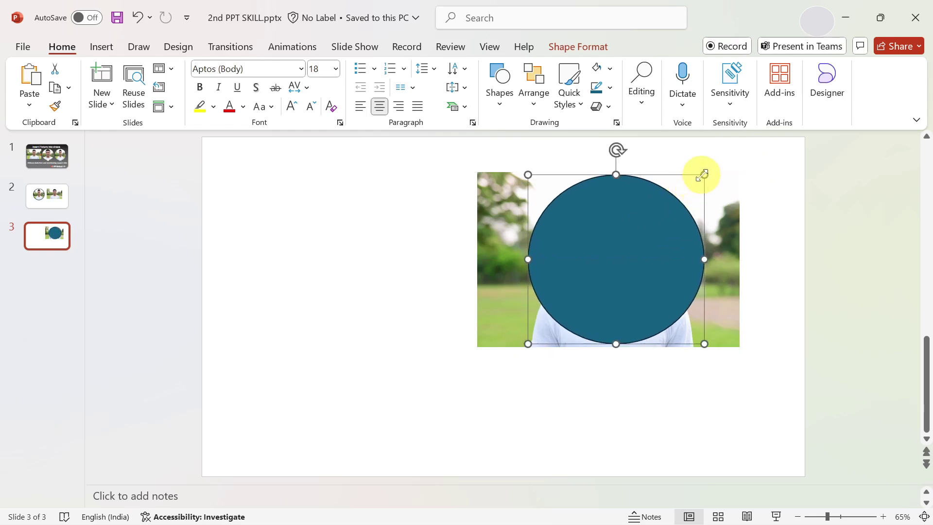
- Select photo and circle and apply Merge Shapes Intersect to keep only their overlap
left_click(500, 289)
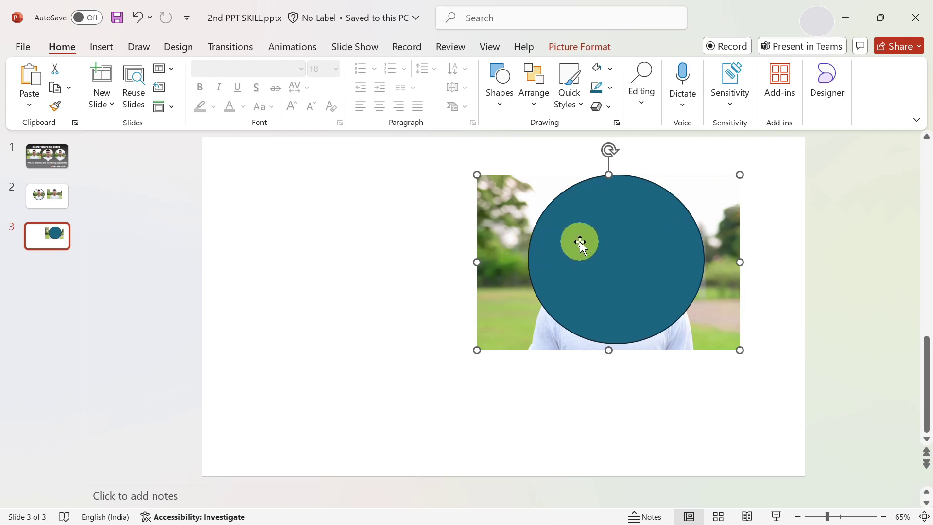
left_click(581, 243, "shift")
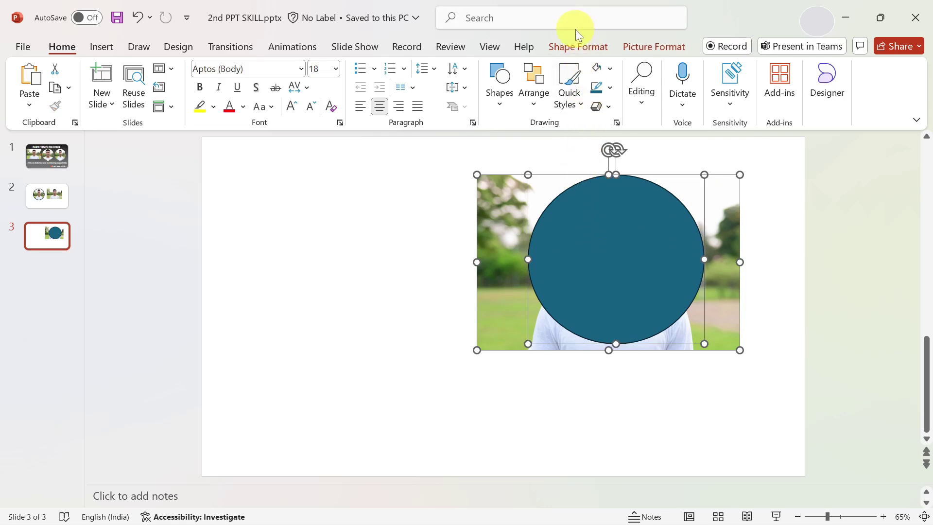
left_click(575, 48)
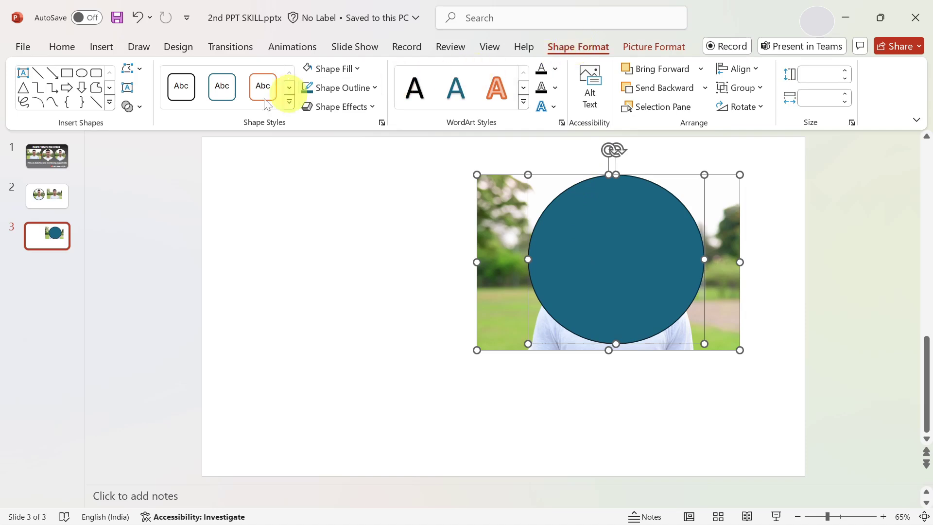
left_click(136, 106)
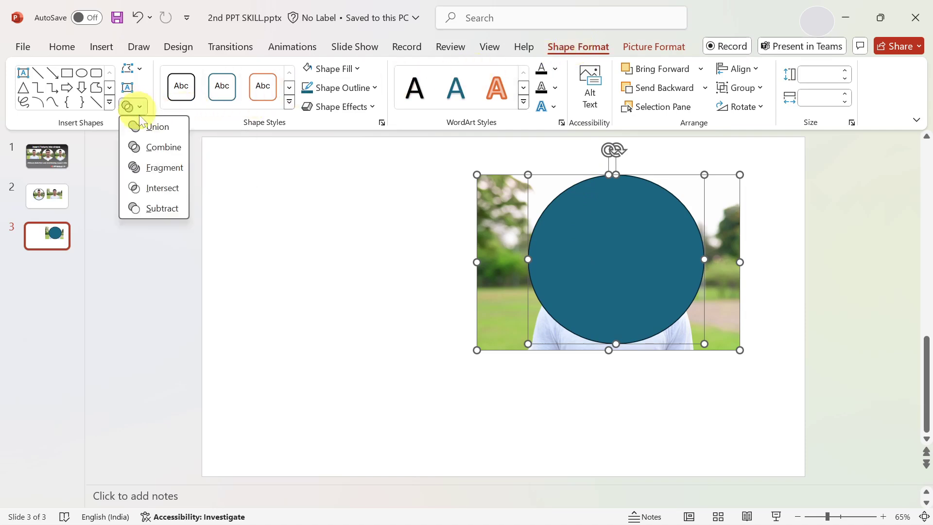
left_click(158, 188)
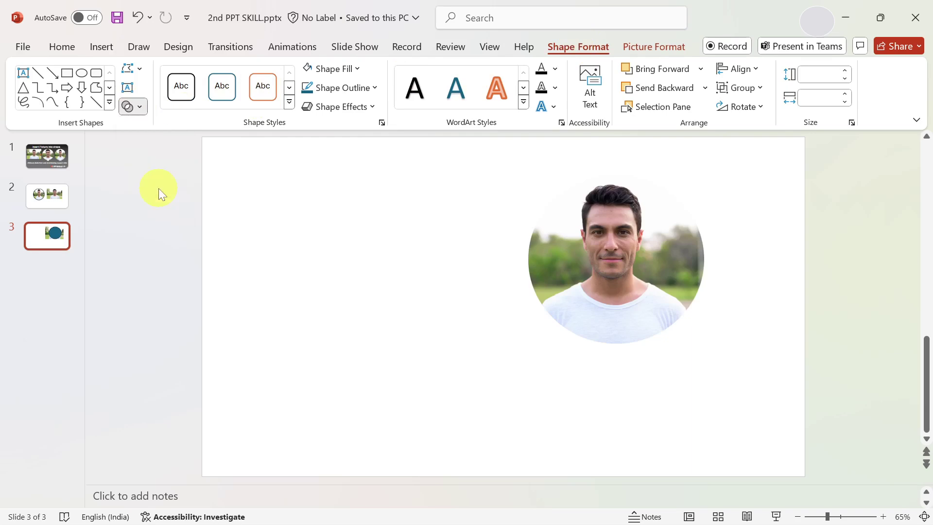
- Enter Crop mode on the circular photo and adjust its crop area slightly
left_click(419, 302)
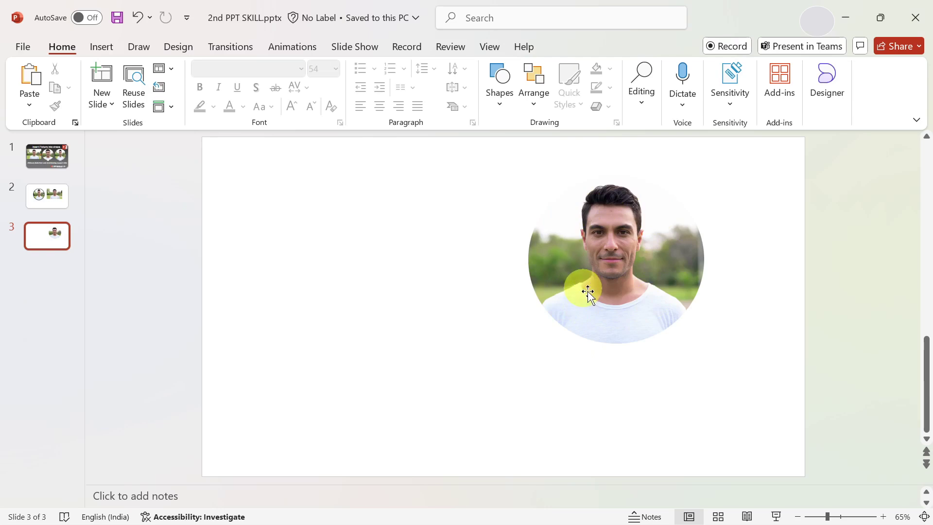
left_click(625, 253)
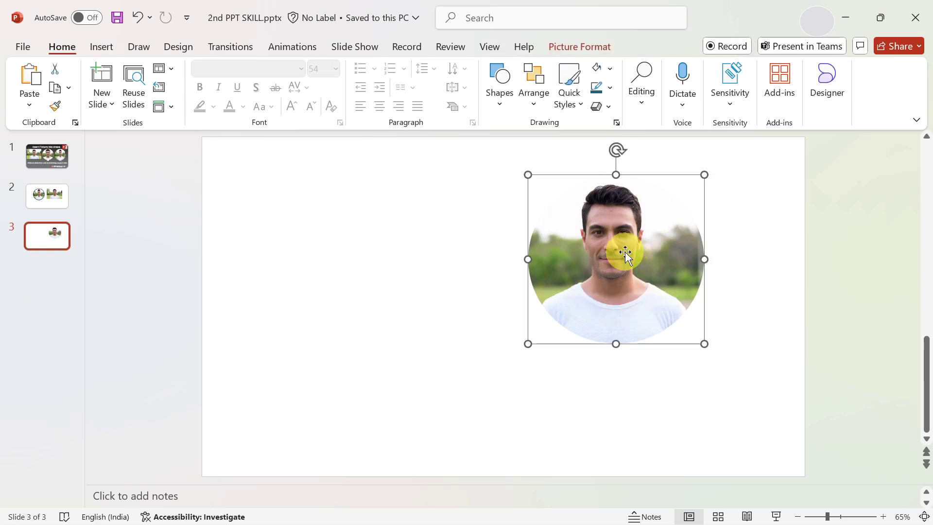
left_click(591, 48)
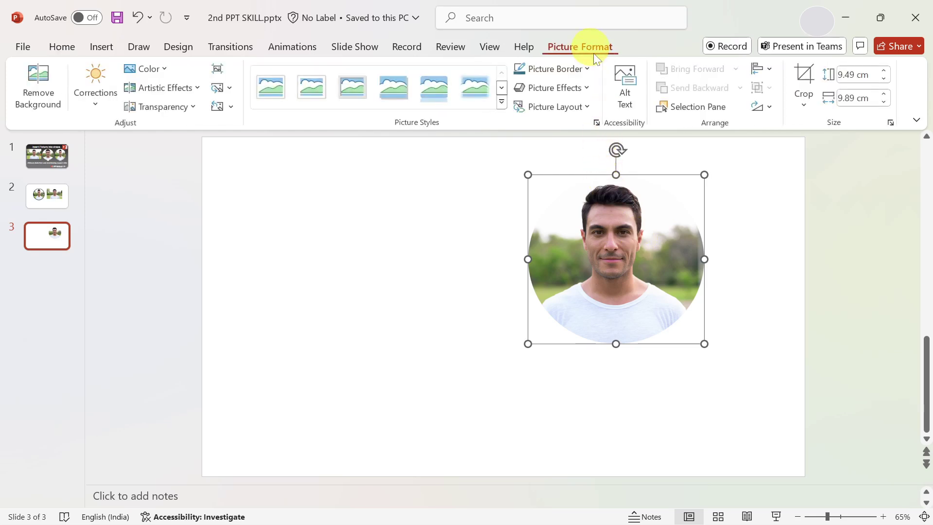
left_click(806, 80)
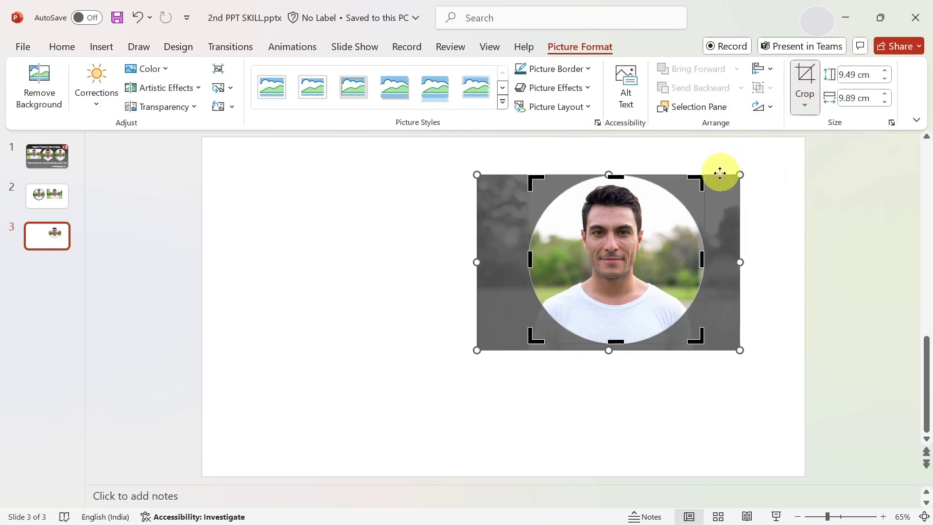
left_click_drag(731, 175, 728, 167)
- Try Crop to Shape as pentagon, triangle and rectangle, then restore the oval crop
left_click(805, 105)
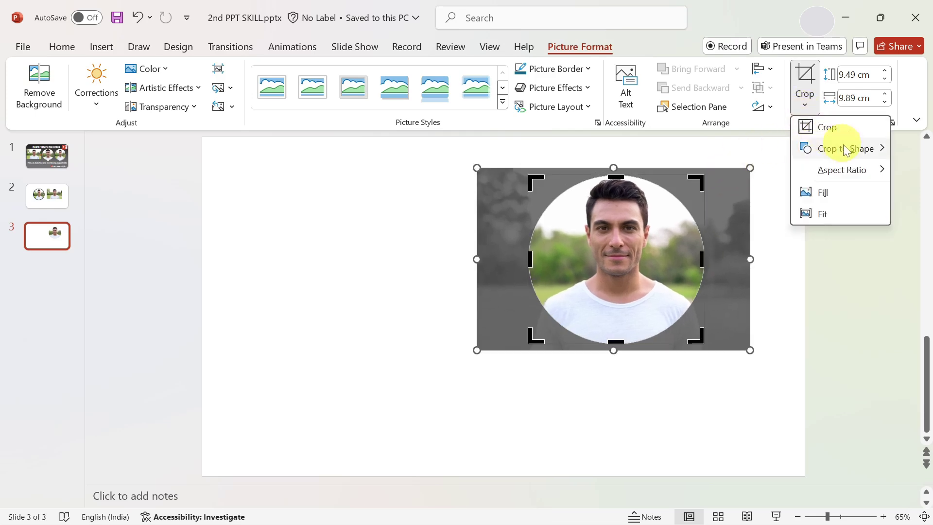
left_click(875, 148)
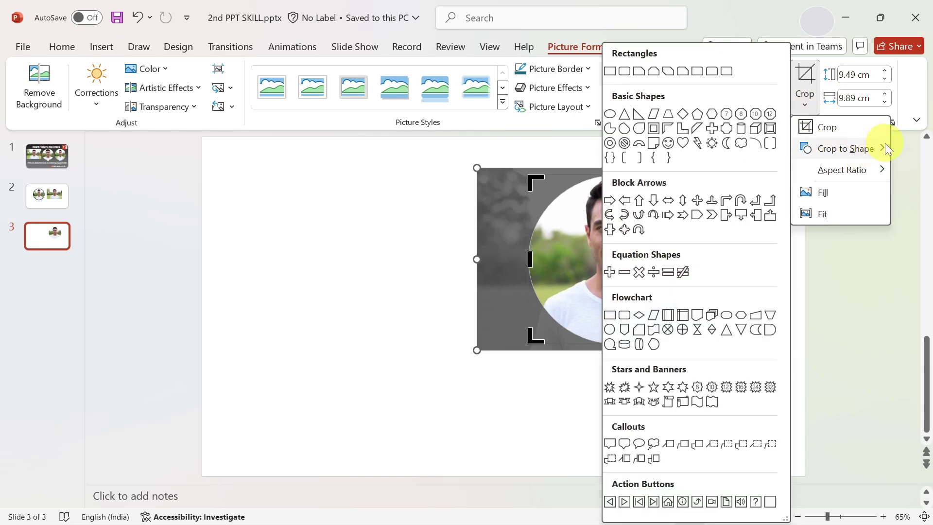
left_click(696, 114)
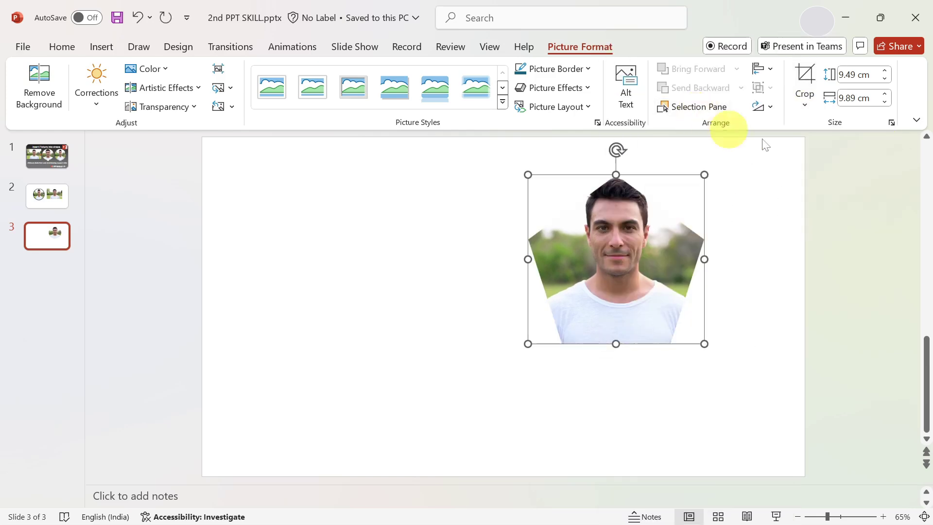
left_click(806, 106)
left_click(859, 151)
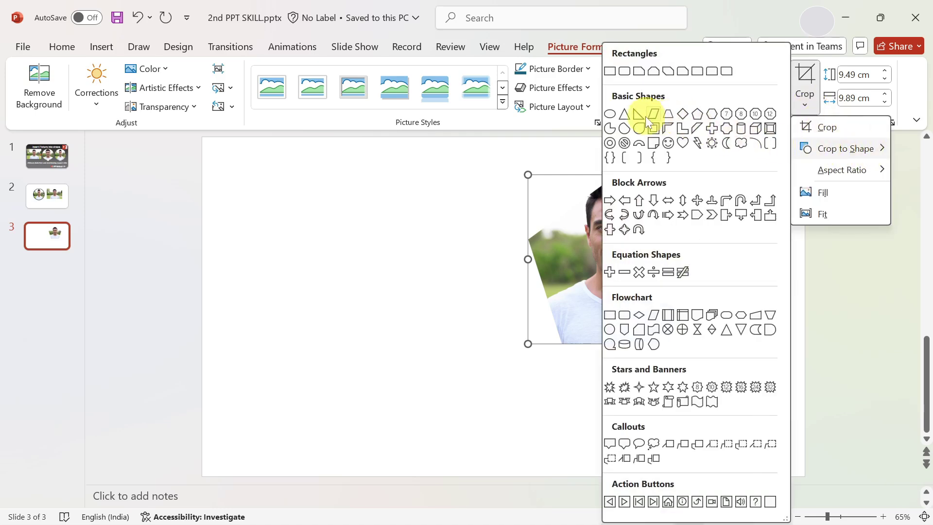
left_click(631, 113)
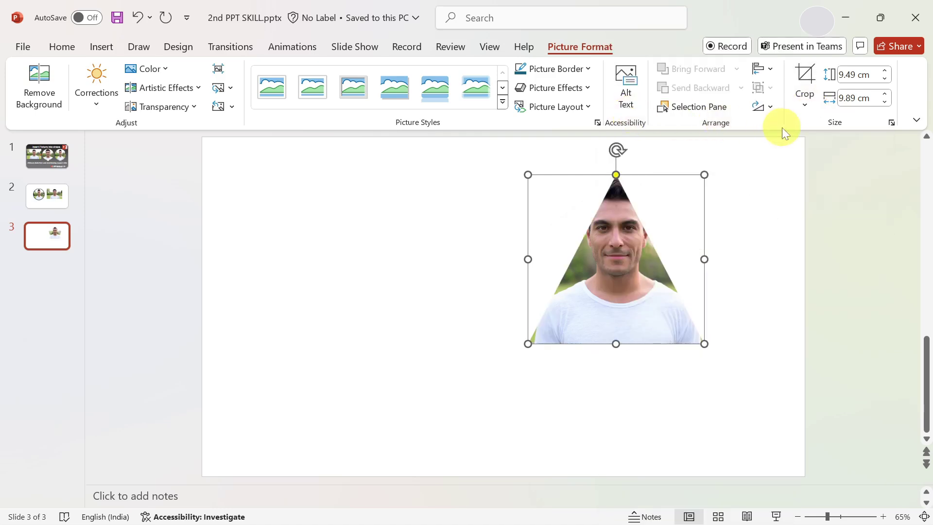
left_click(804, 107)
mouse_move(845, 149)
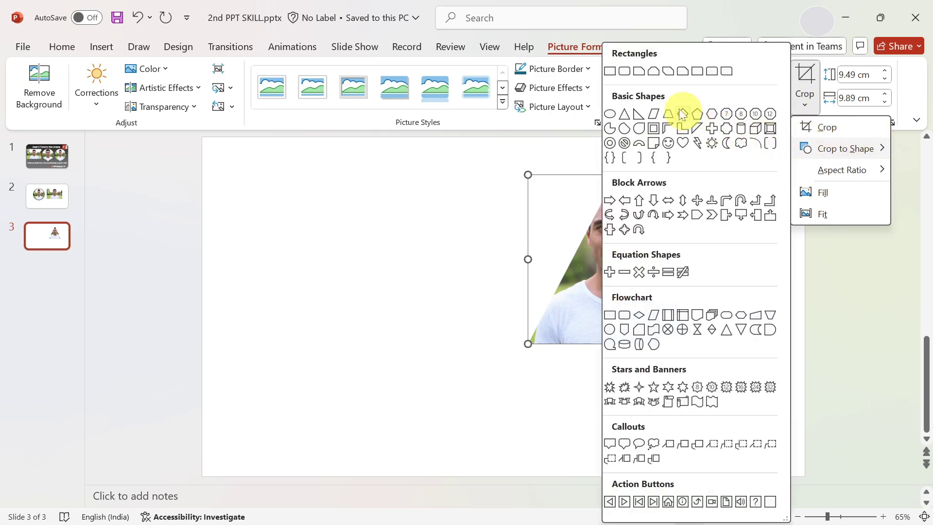
left_click(623, 71)
left_click(803, 104)
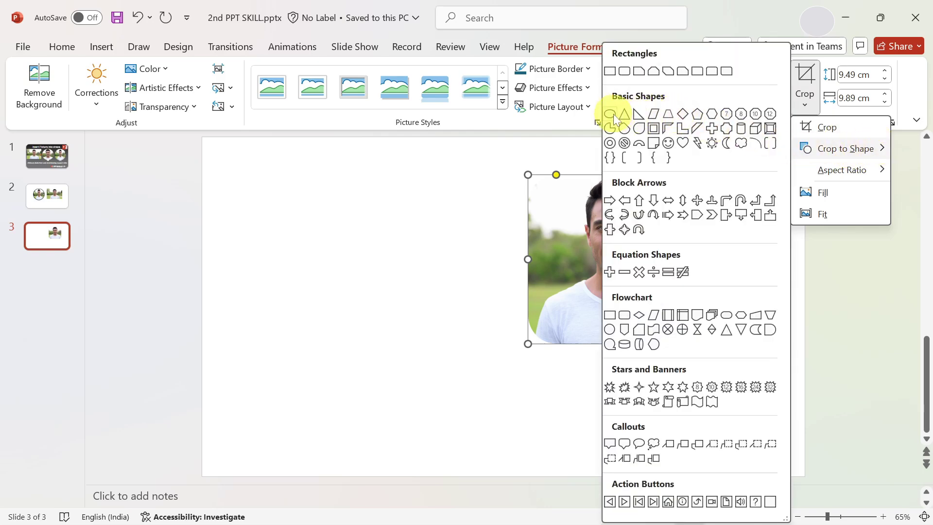
left_click(611, 114)
left_click(433, 191)
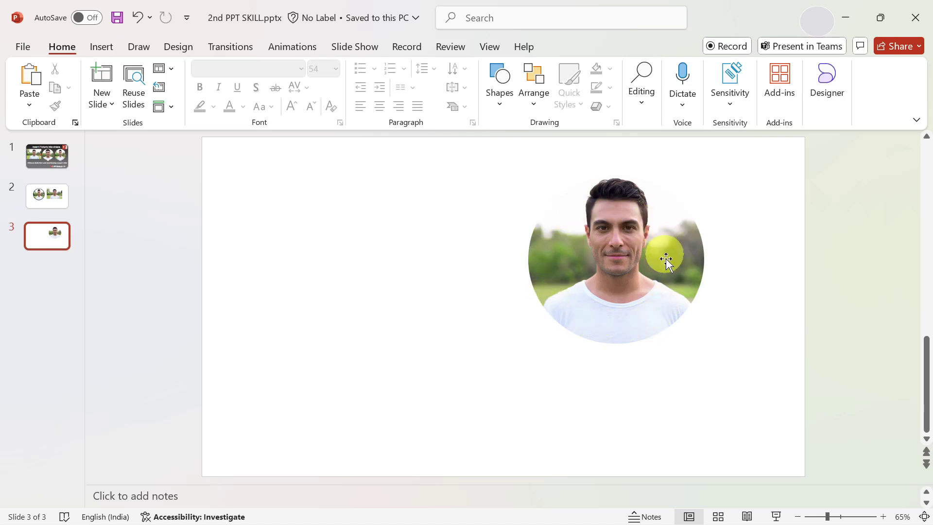
- Apply an Outer shadow preset to the photo with Size 103% and Angle 305°
right_click(630, 315)
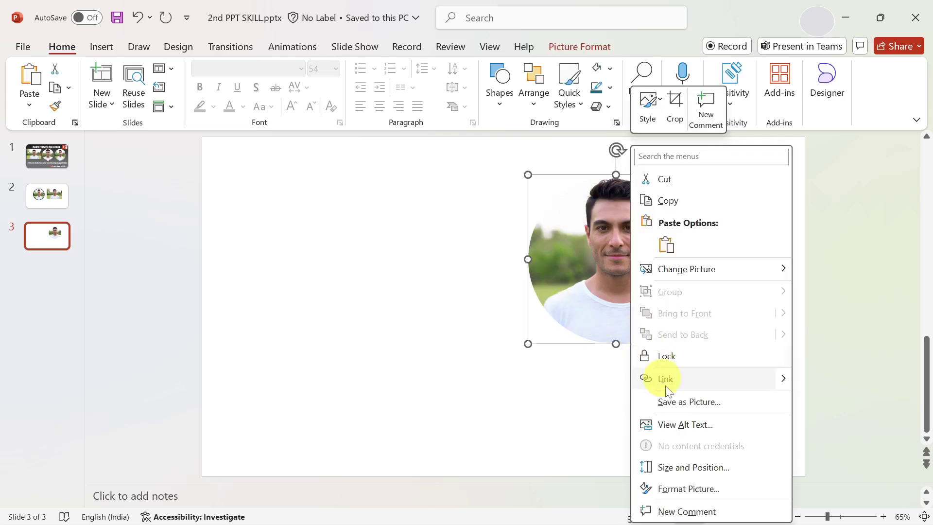
left_click(675, 485)
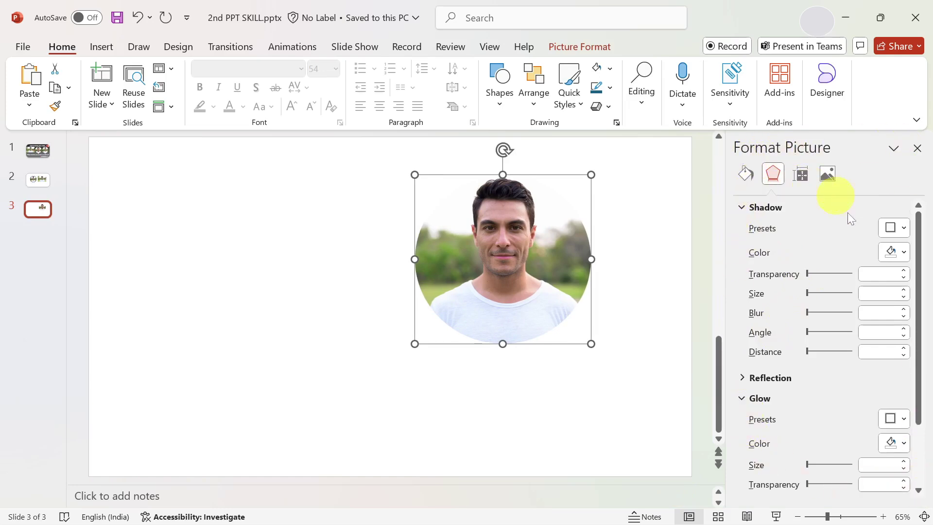
left_click(775, 177)
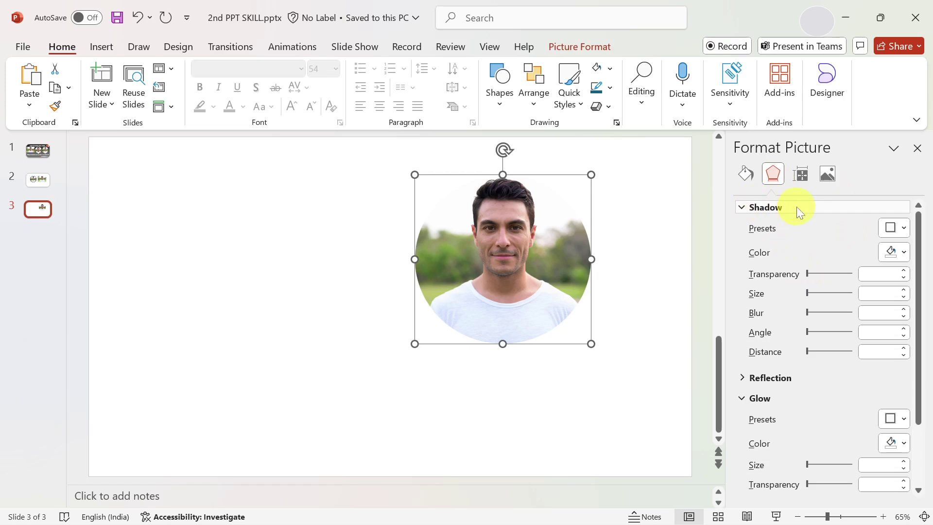
left_click(896, 228)
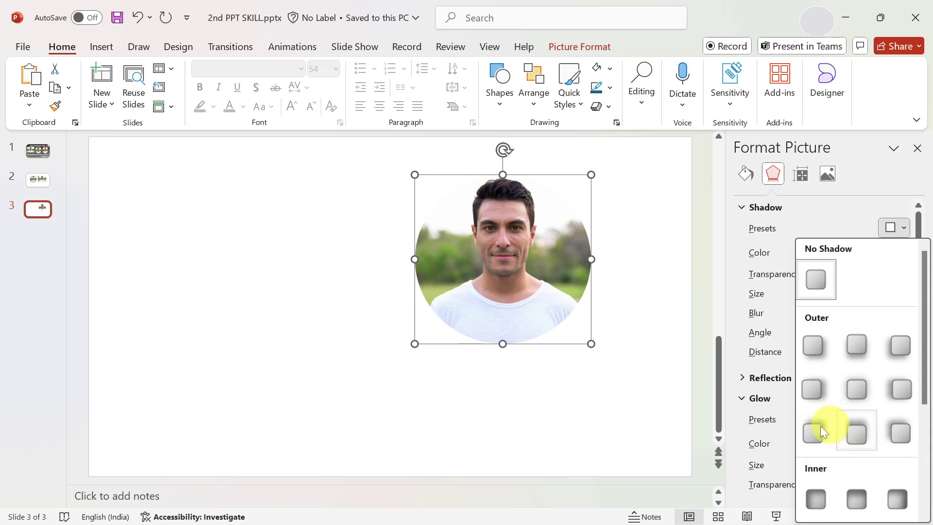
left_click(835, 423)
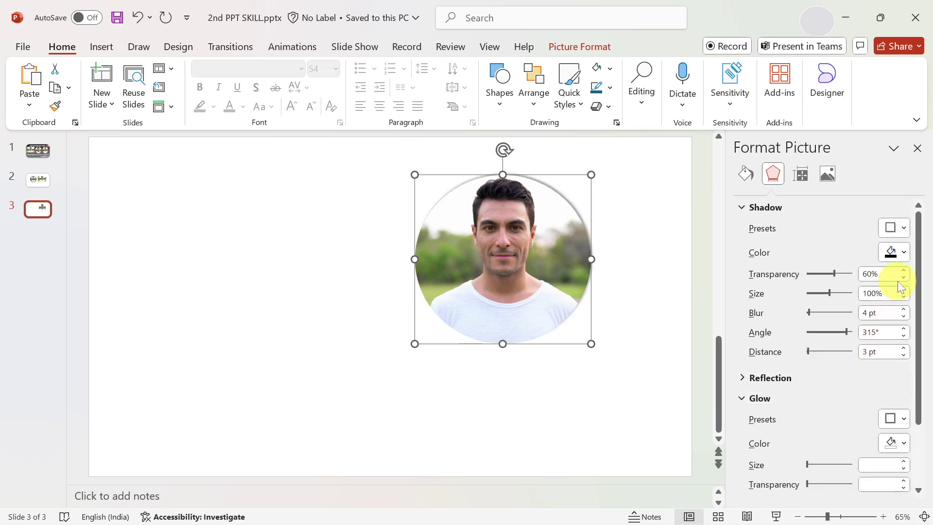
left_click(904, 291)
left_click(904, 290)
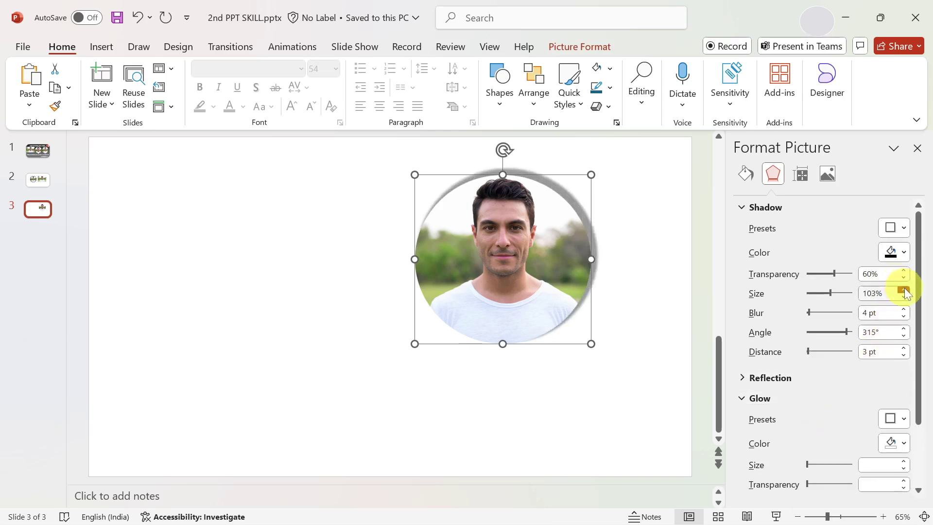
left_click_drag(846, 332, 845, 332)
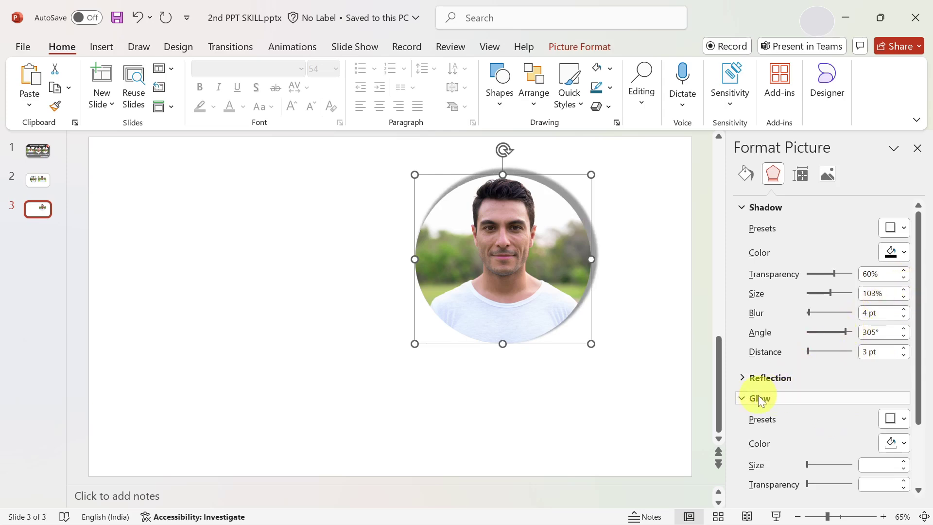
- Add an 11 pt green glow preset to the photo and recolour it dark olive
left_click(896, 419)
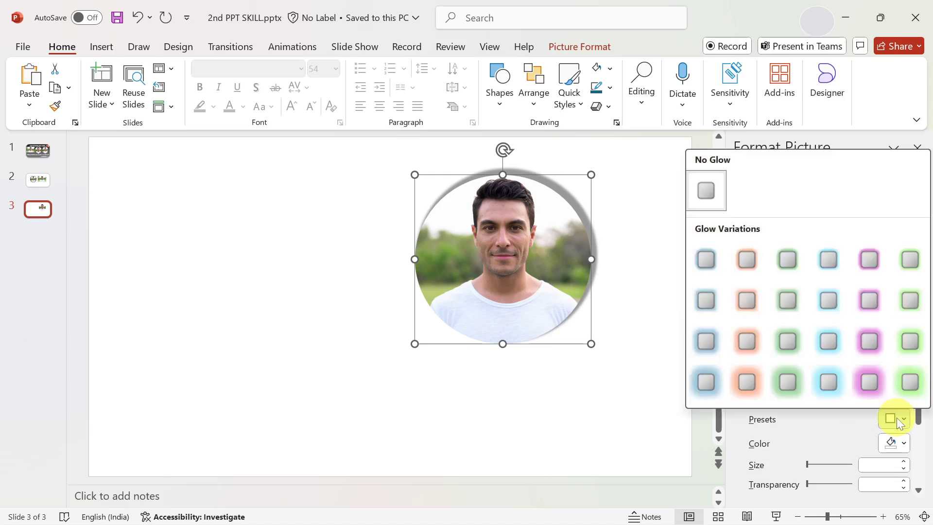
left_click(792, 343)
left_click(894, 443)
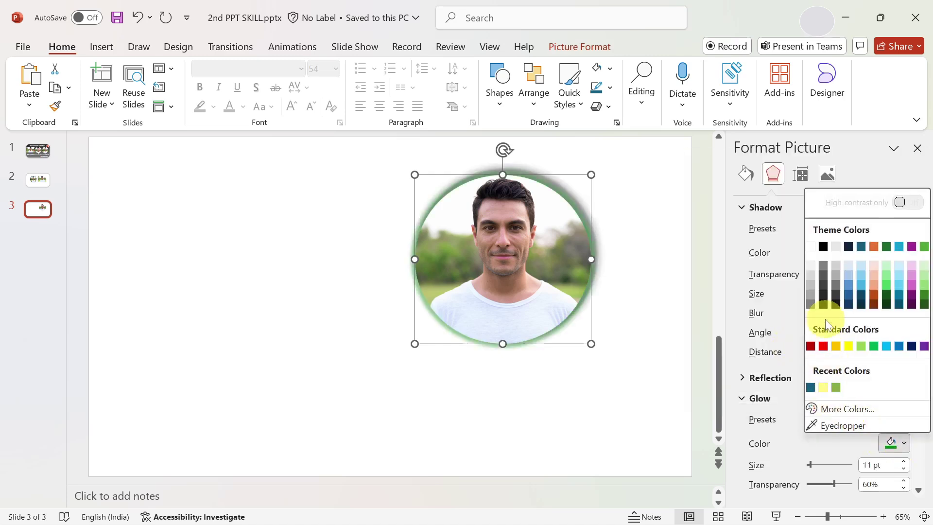
left_click(825, 306)
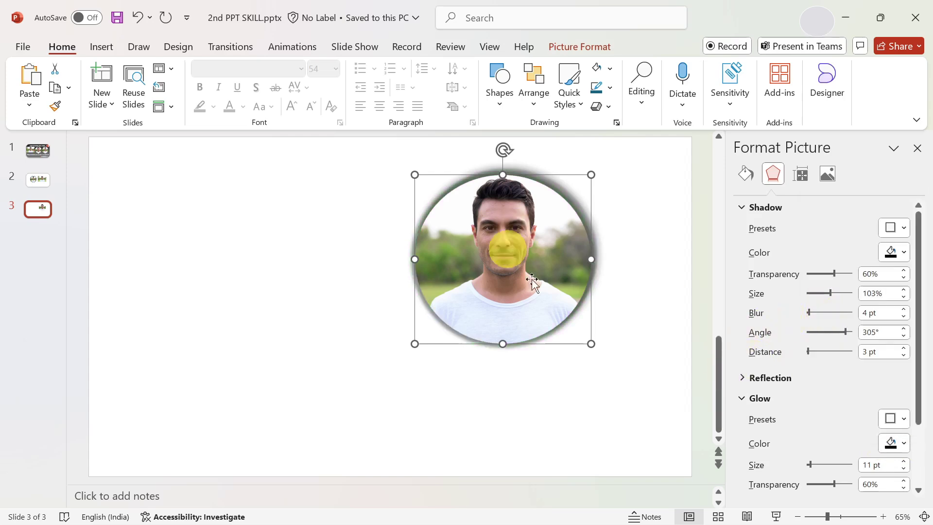
left_click(611, 288)
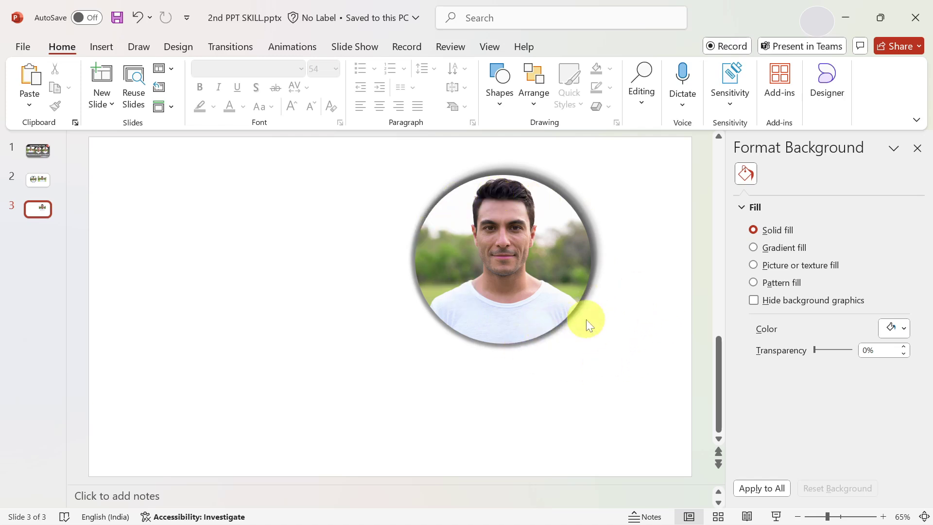
- Close the Format Background pane, leaving the finished circular photo
left_click(918, 147)
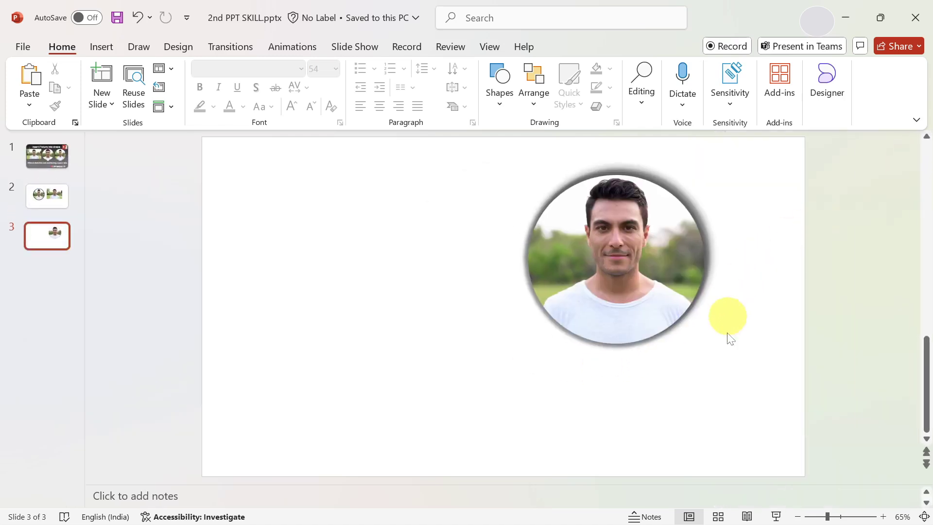